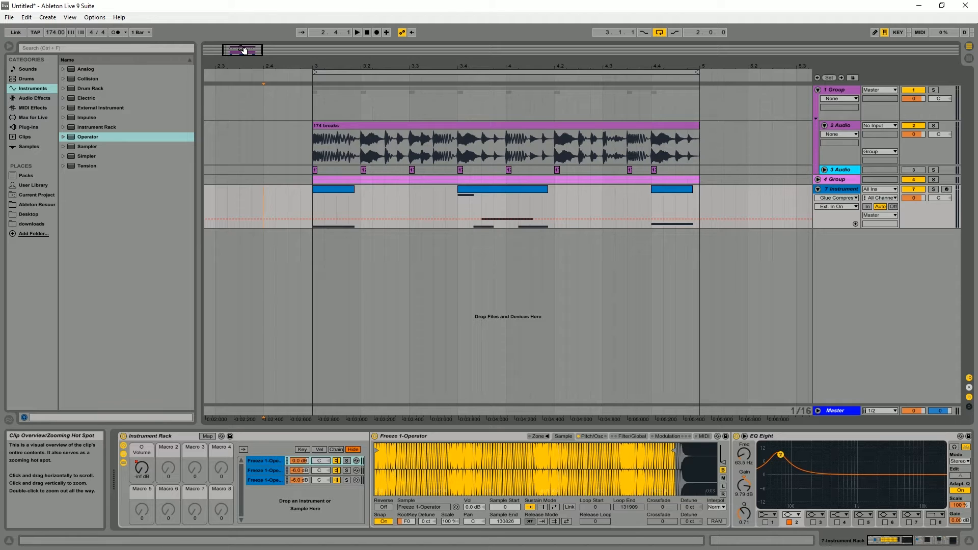
Play back the two-bar loop containing the 174 breaks and the instrument track
left_click_drag(244, 50, 243, 44)
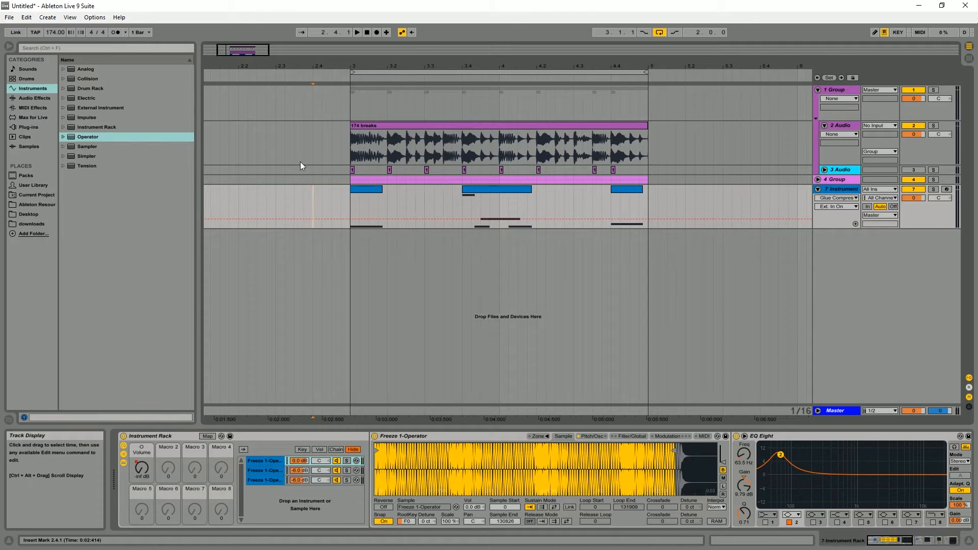
left_click_drag(241, 49, 262, 90)
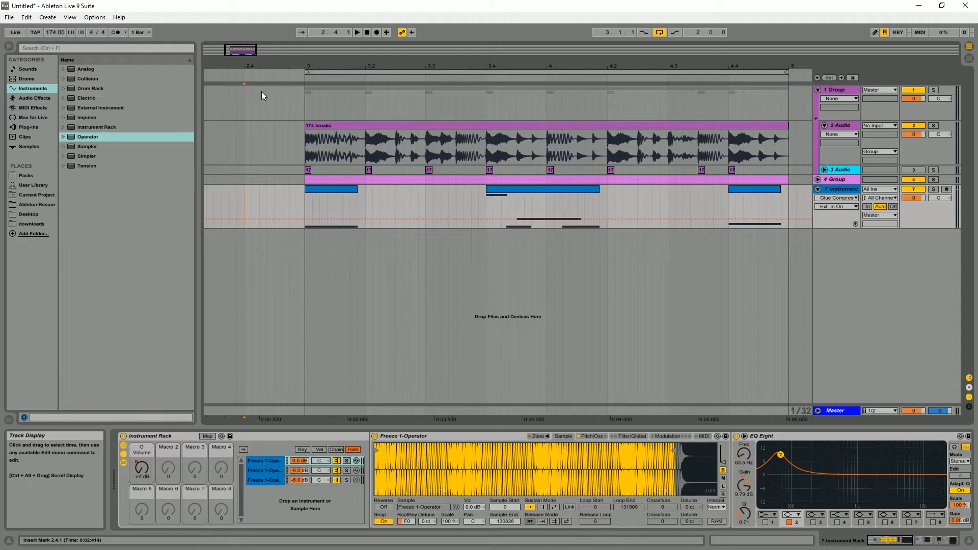
left_click_drag(256, 61, 243, 57)
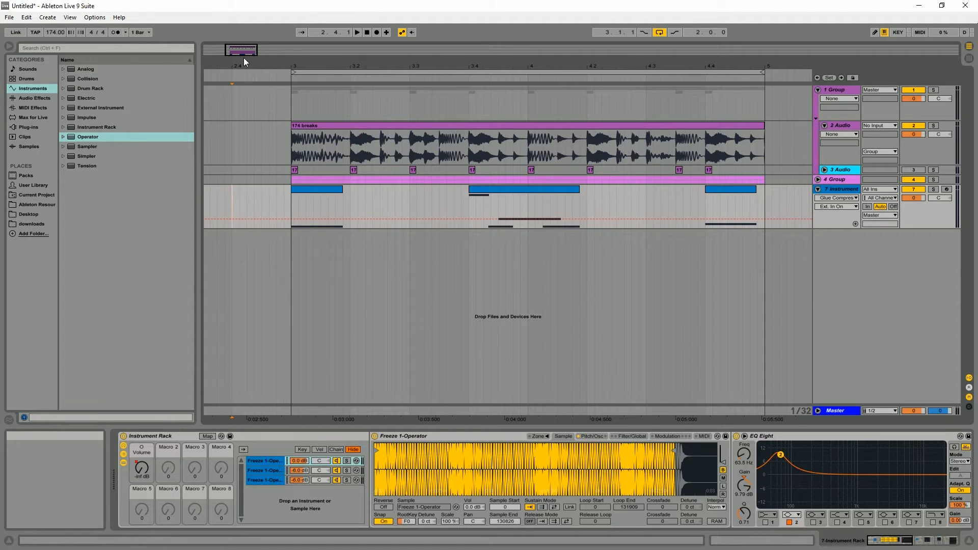
left_click_drag(245, 54, 245, 49)
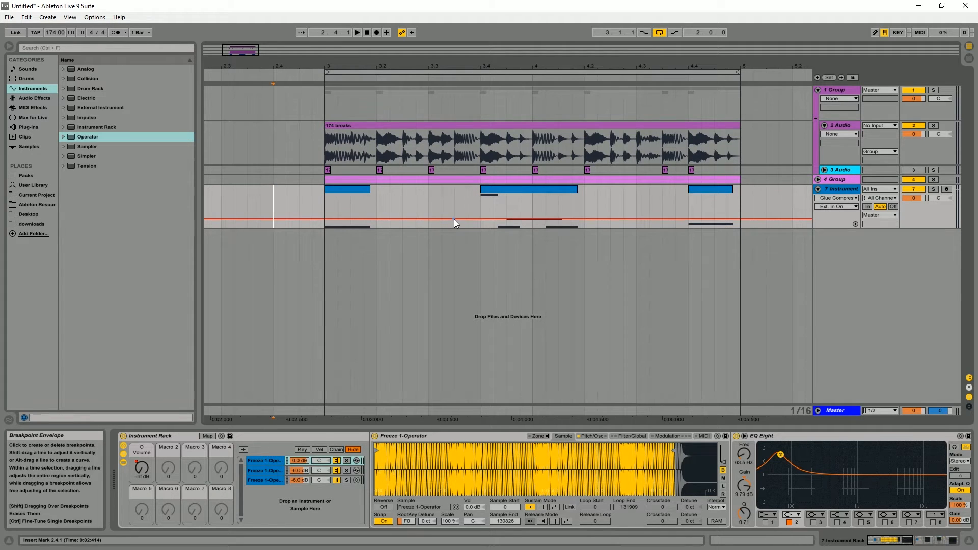
key("space")
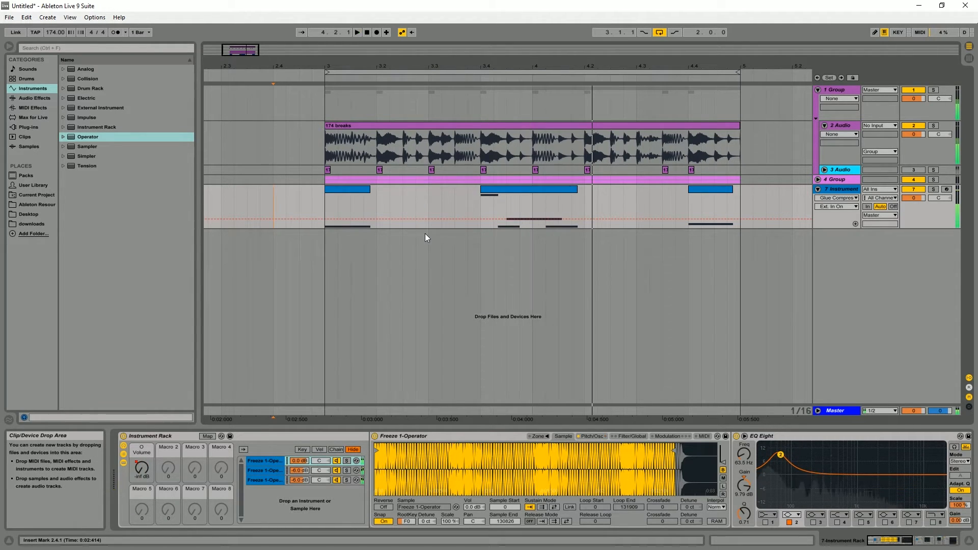
Unfold the 4 Group track, examine Operator's oscillator B, and audition the unprocessed Operator sound from bar 3
left_click(818, 179)
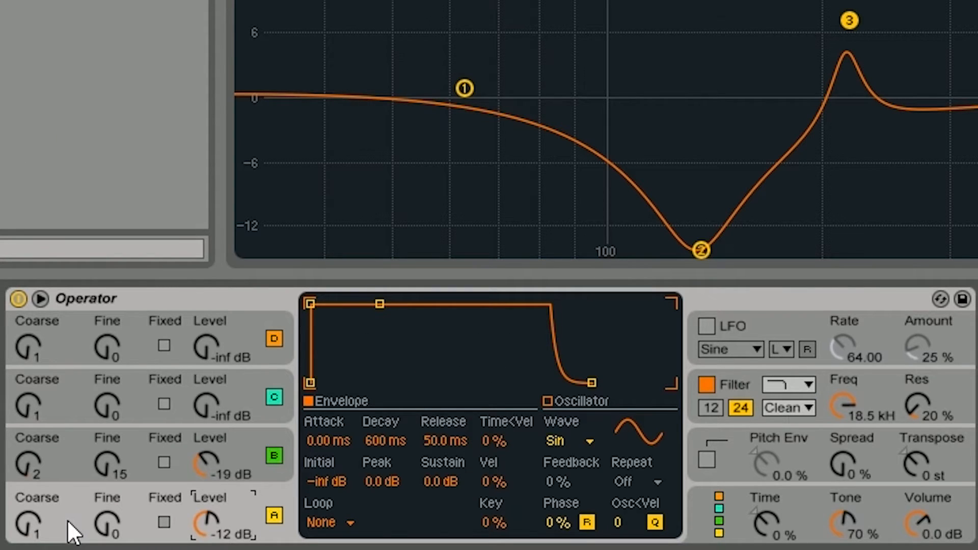
left_click(244, 454)
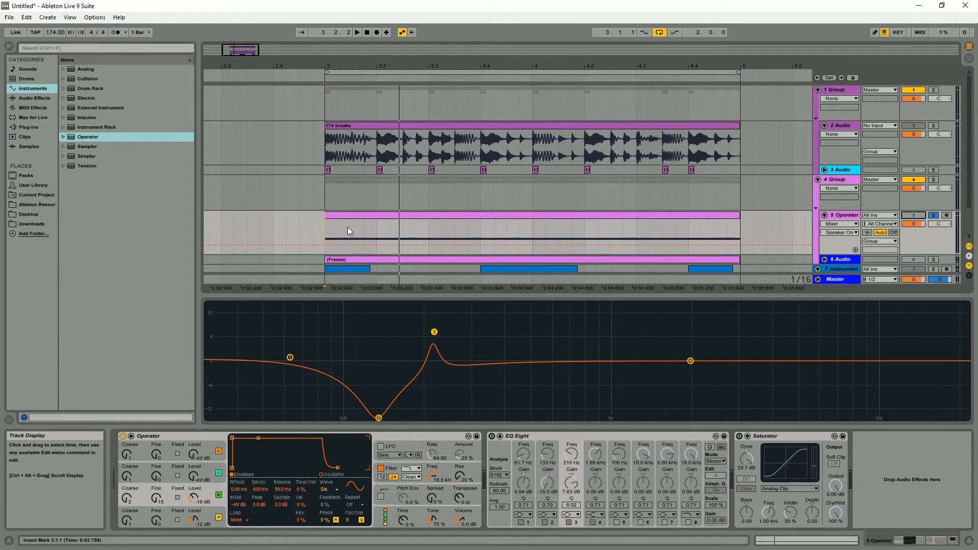
left_click(327, 228)
key("space")
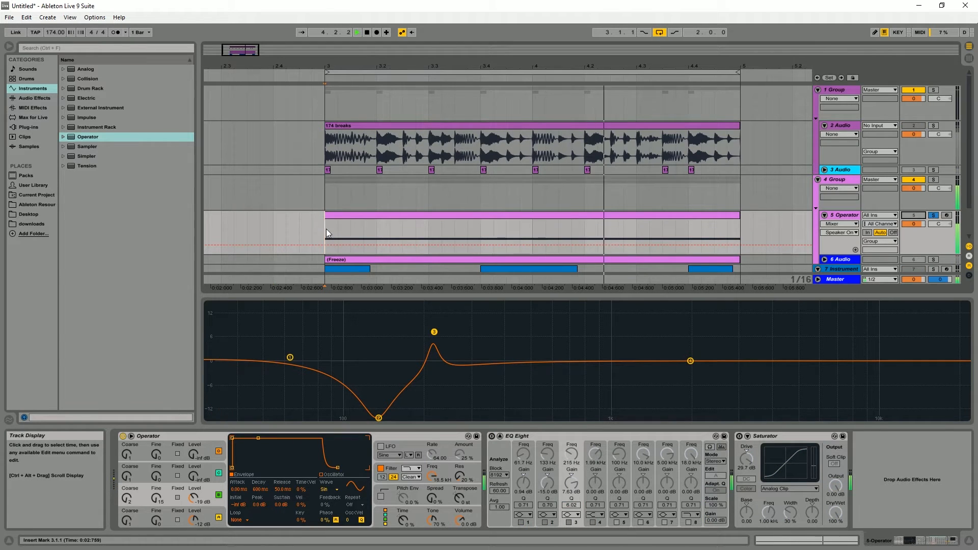
key("space")
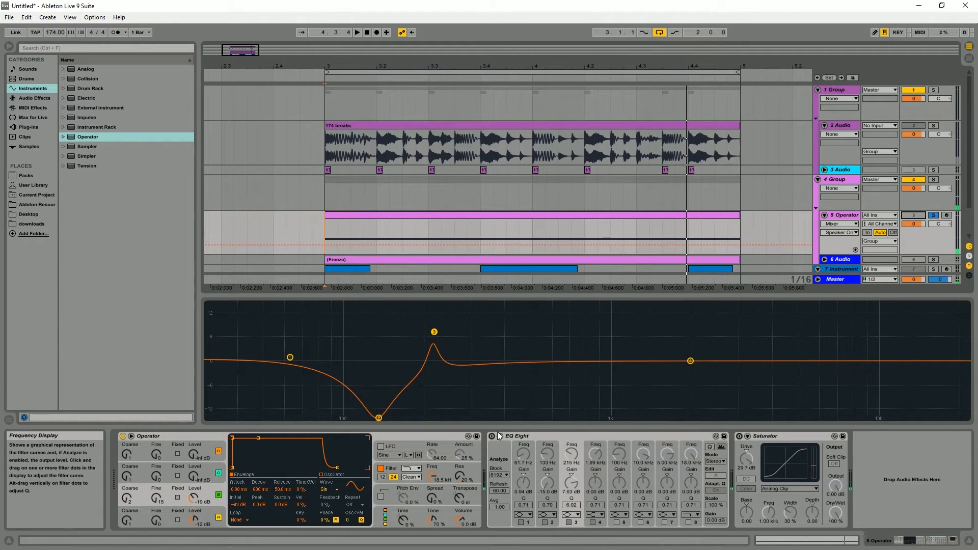
Enable the EQ Eight and Saturator on the Operator track and play the loop through them
left_click(546, 437)
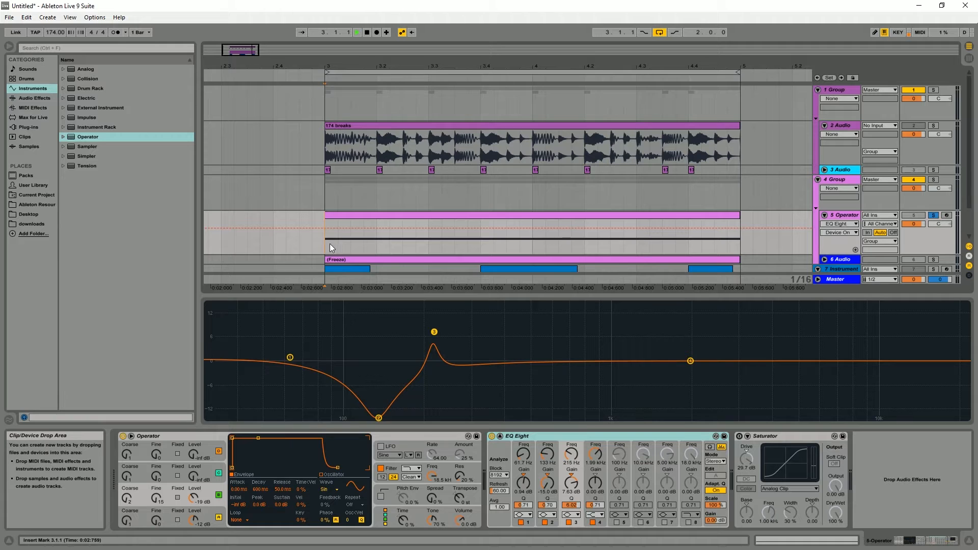
key("space")
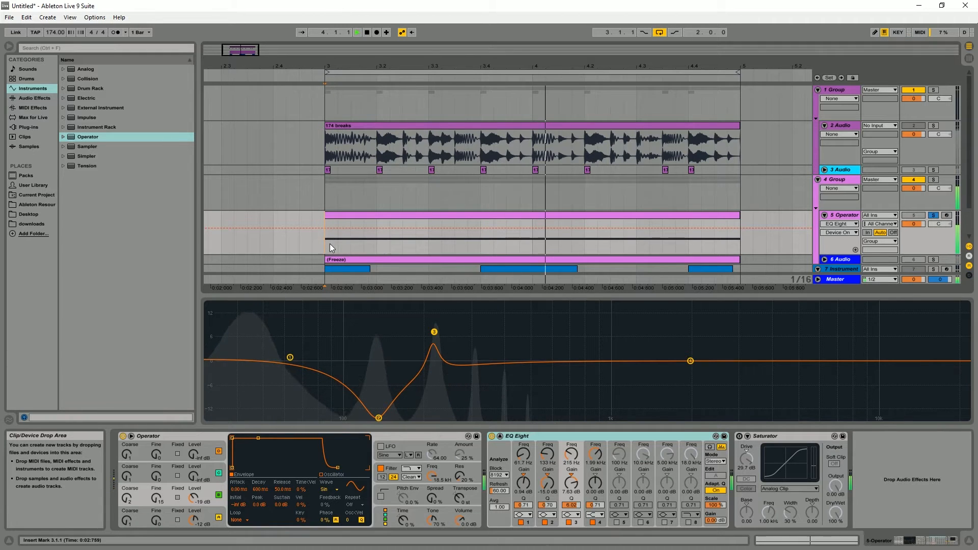
key("space")
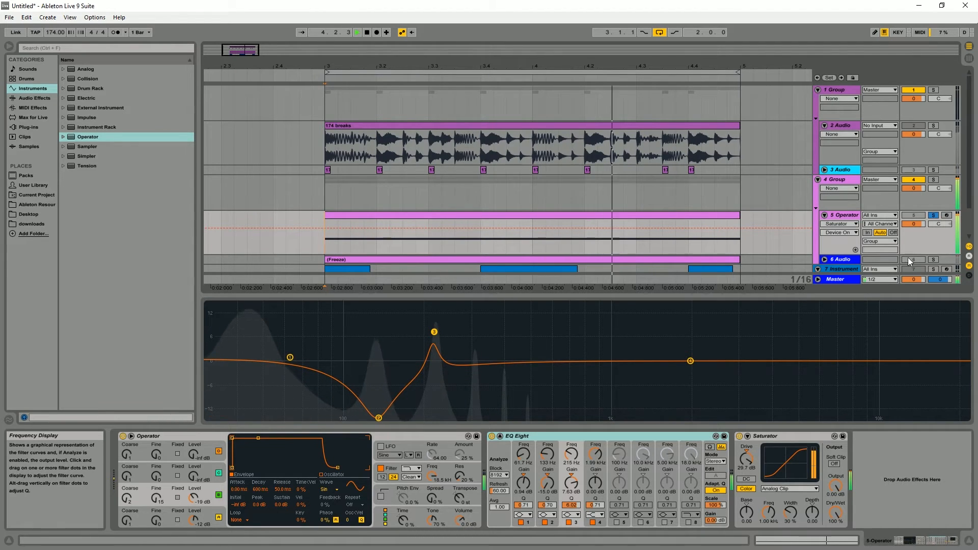
Unsolo and fold the Operator track, stop playback, and unfold the frozen 6 Audio track
left_click(933, 215)
left_click(824, 215)
key("space")
left_click(833, 225)
left_click(824, 224)
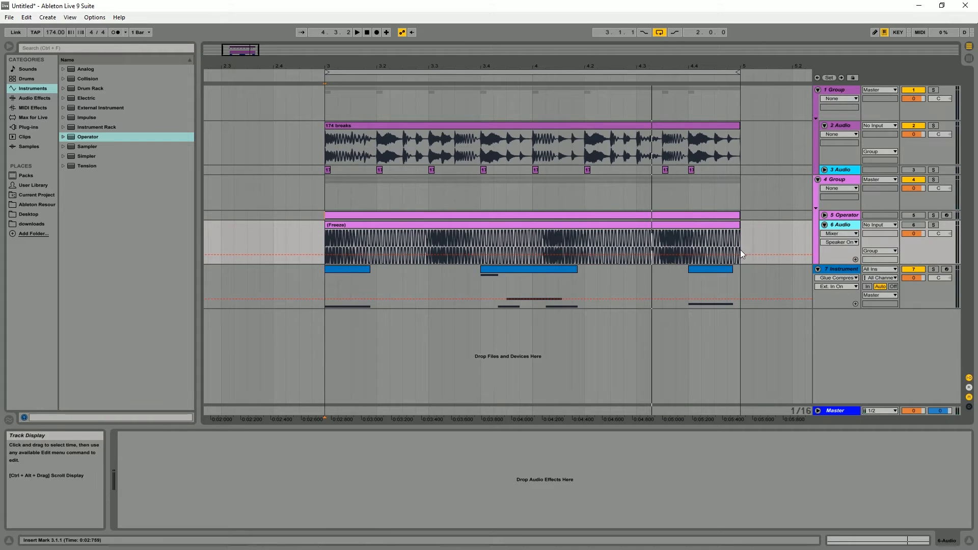
Select the full two-bar length of the frozen audio clip and show the 7 Instrument track's devices
left_click_drag(740, 247, 503, 241)
left_click_drag(503, 241, 815, 287)
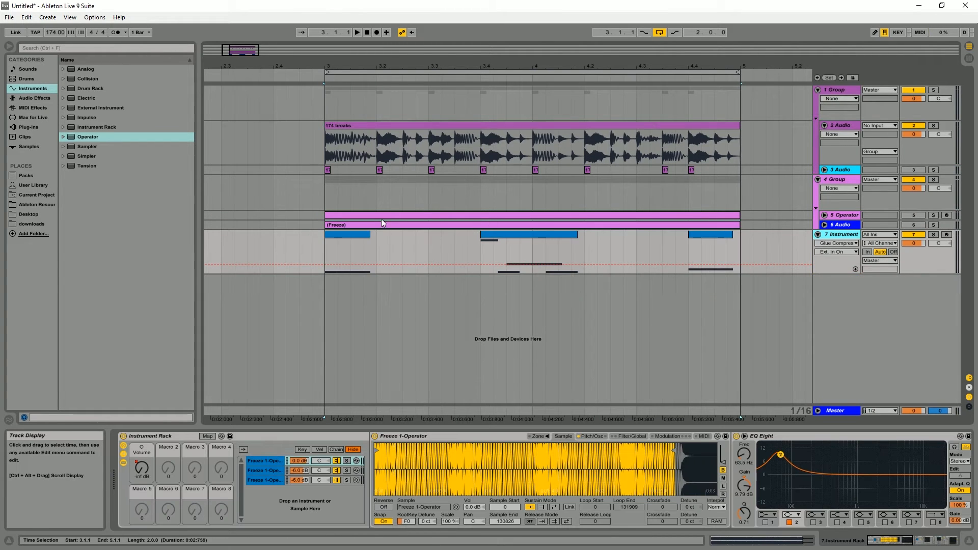
left_click(741, 254)
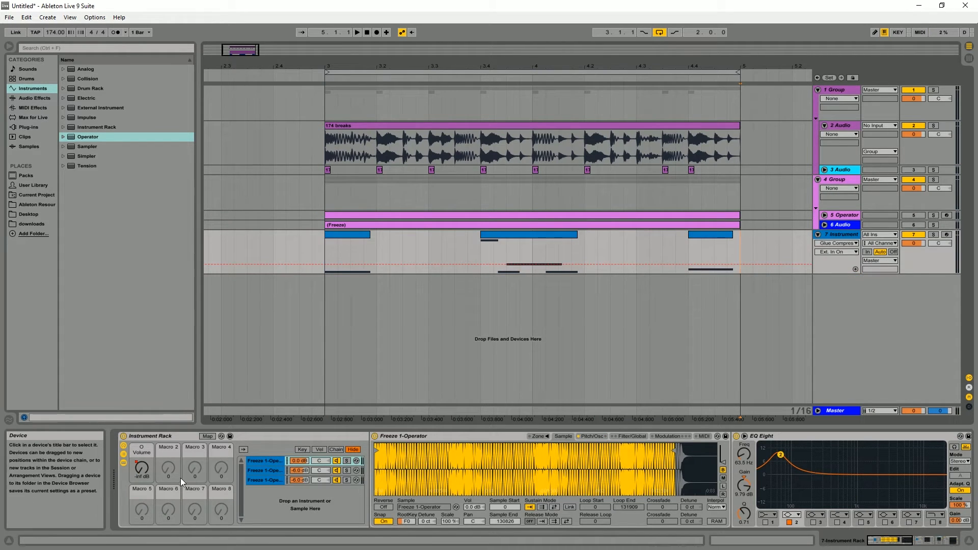
Solo the Instrument Rack's first chain and compare the Sampler and EQ Eight settings of all three chains
left_click(302, 437)
left_click(347, 461)
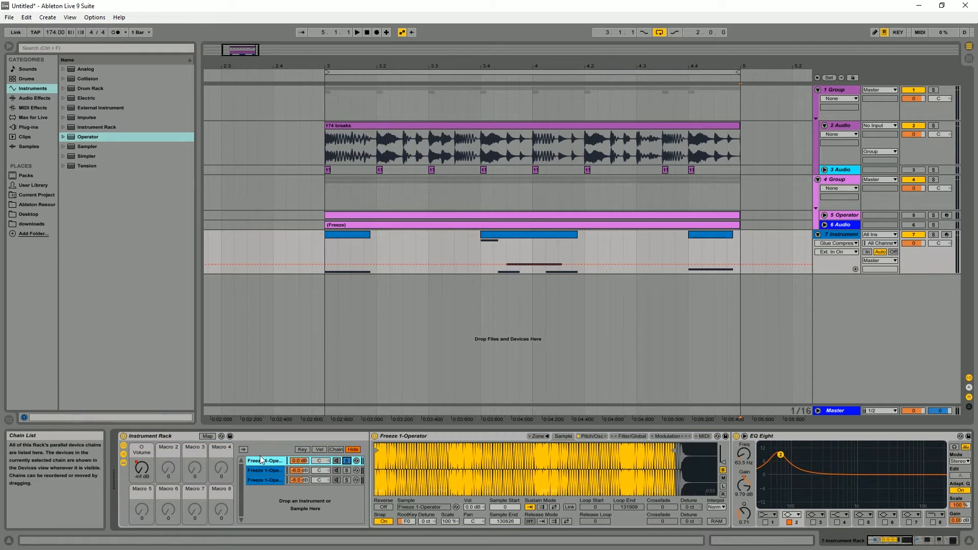
left_click(263, 479)
left_click(266, 469)
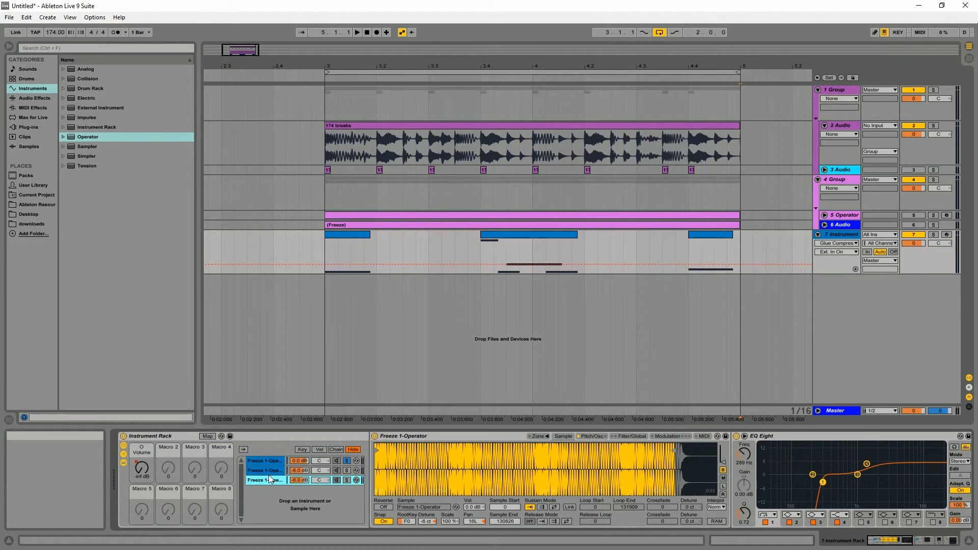
left_click(271, 462)
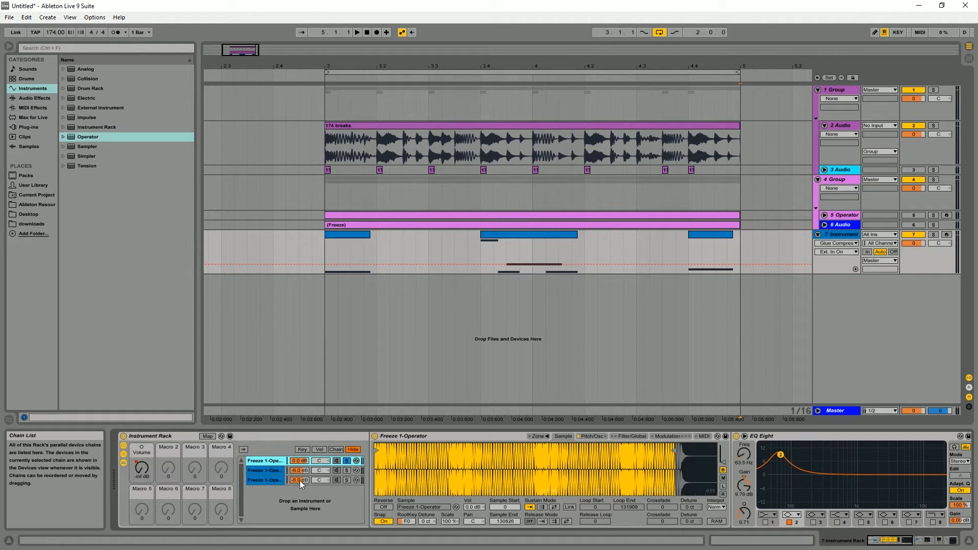
left_click(269, 469)
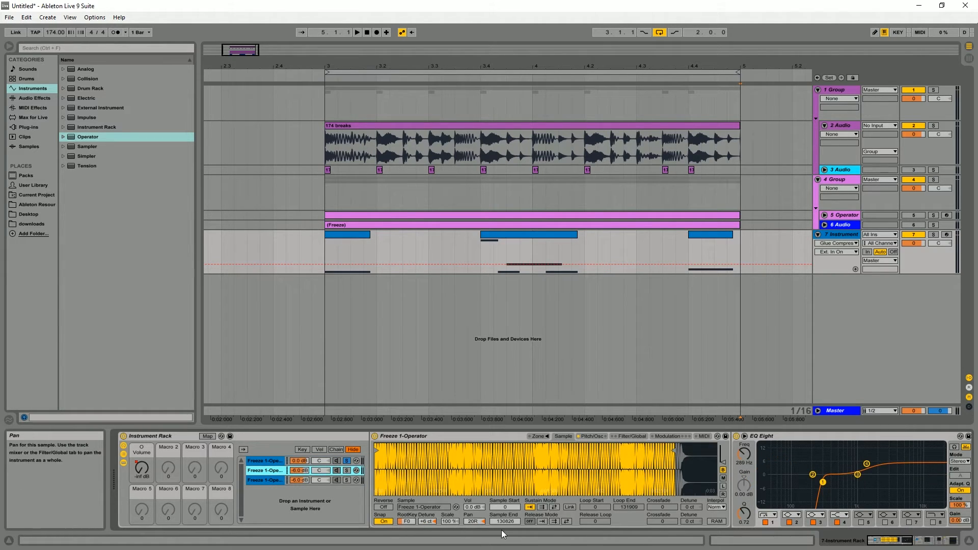
left_click(263, 479)
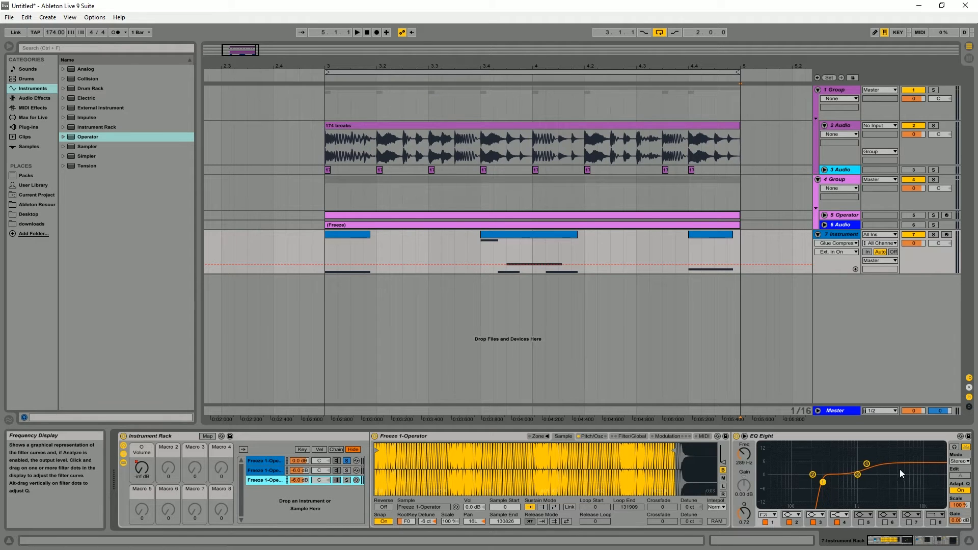
left_click(358, 461)
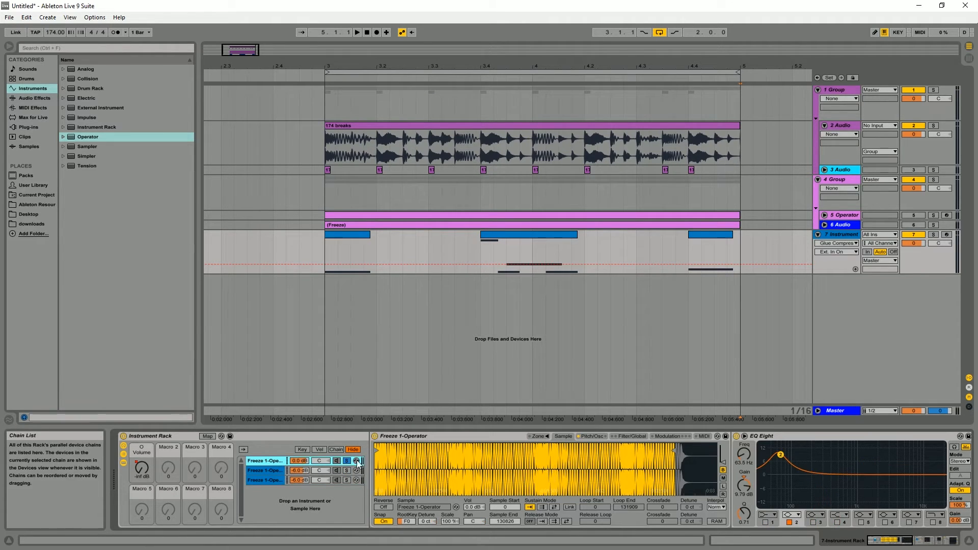
Show the first chain's Pitch/Osc settings in Sampler and choose Tri as the modulation oscillator type
left_click(599, 440)
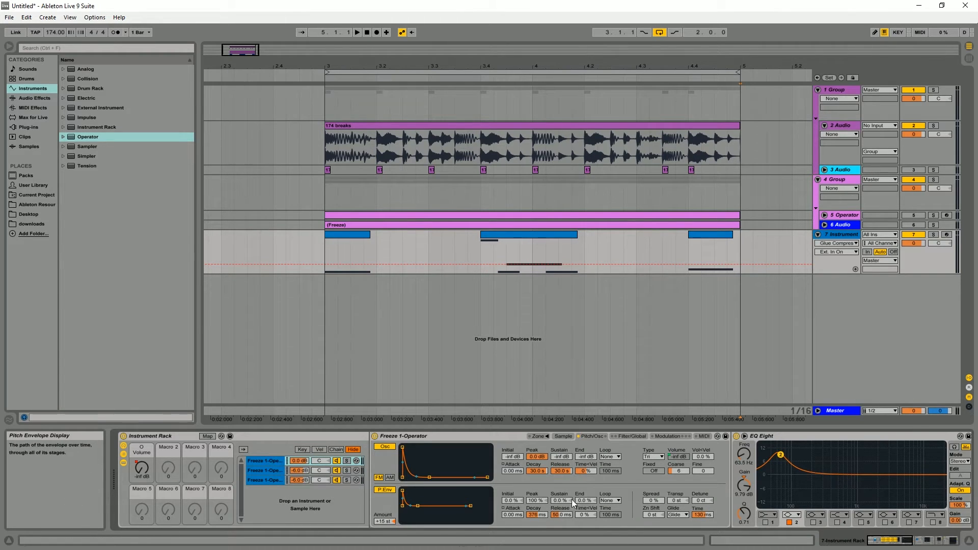
left_click(681, 458)
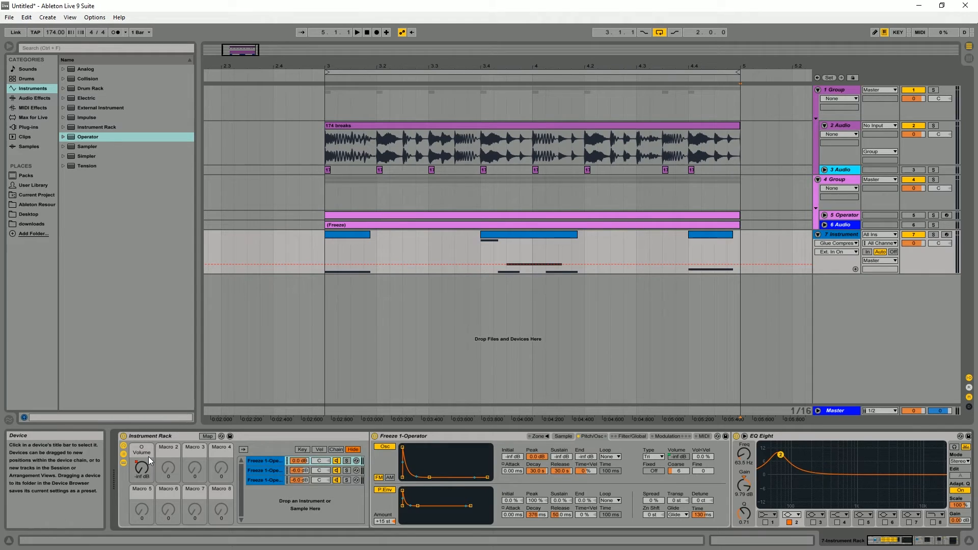
left_click(654, 457)
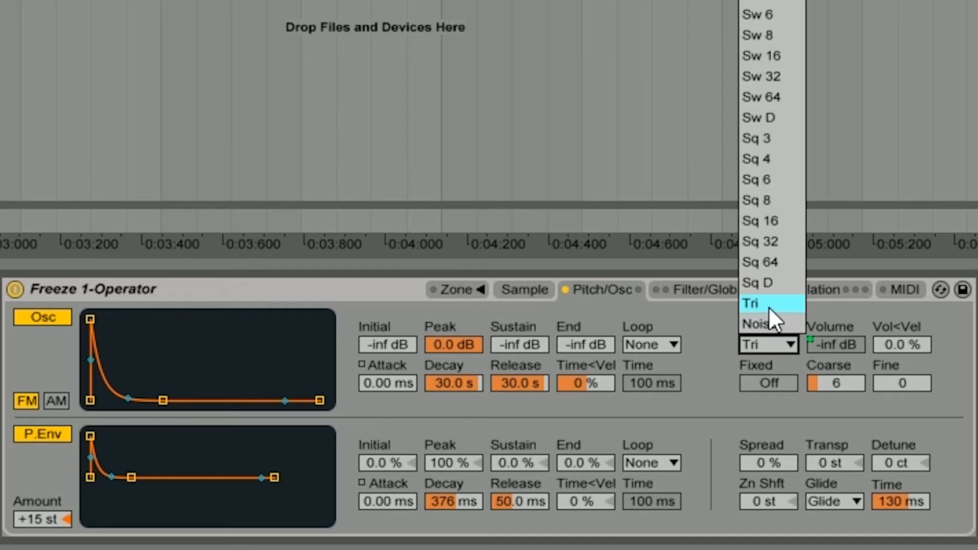
left_click(652, 443)
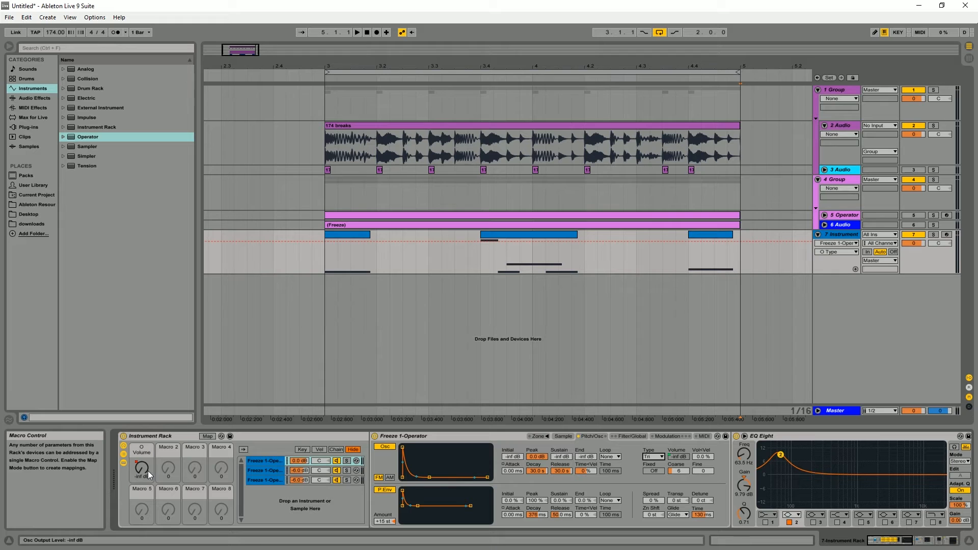
Display the O Volume macro's automation and examine its curves over the first and second MIDI clips
left_click(146, 469)
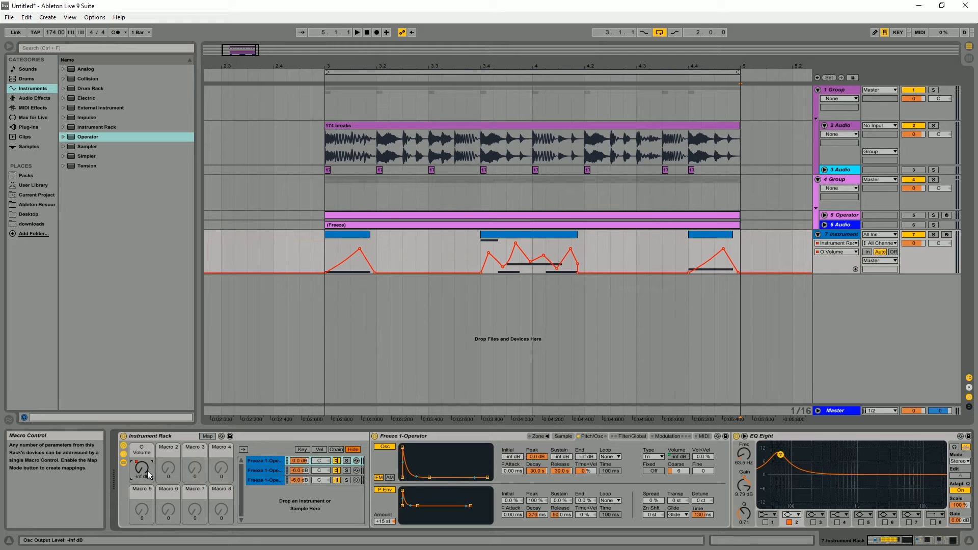
left_click_drag(325, 242, 370, 254)
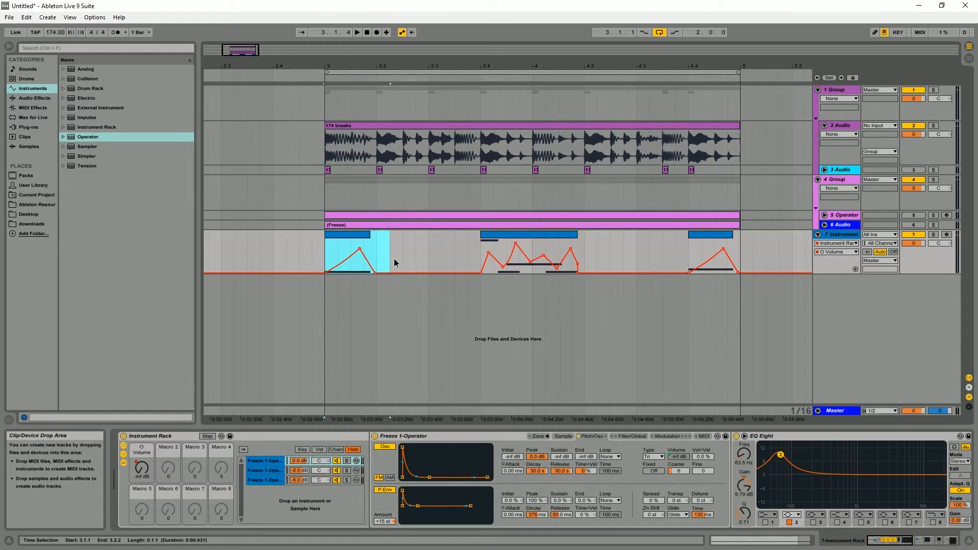
left_click_drag(479, 260, 577, 261)
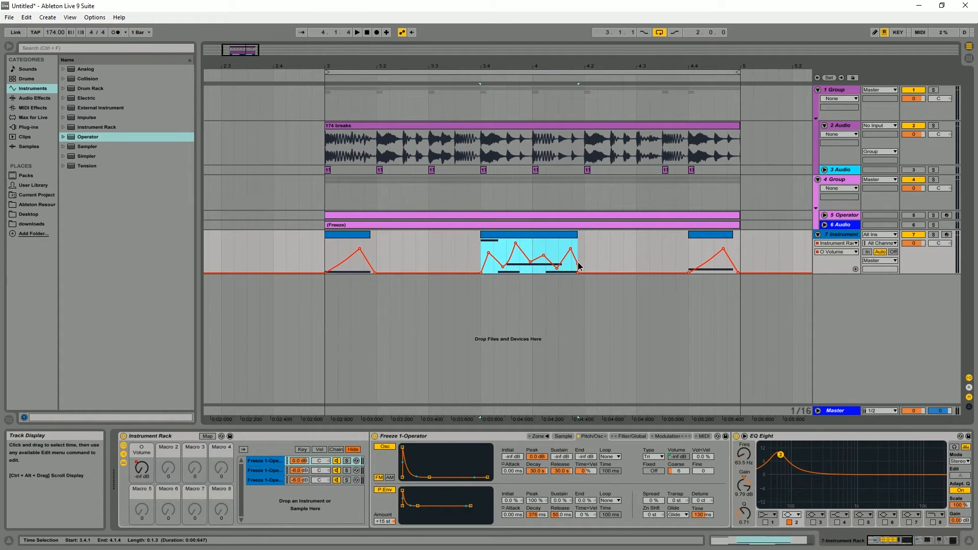
left_click(349, 236)
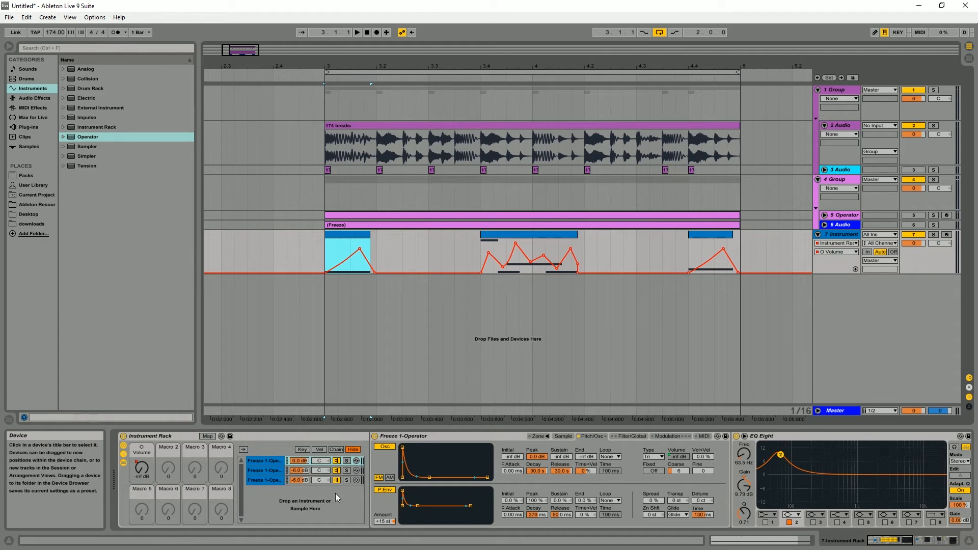
Choose Glide as the glide mode in the third chain's Sampler and show its Filter/Global settings
left_click(268, 479)
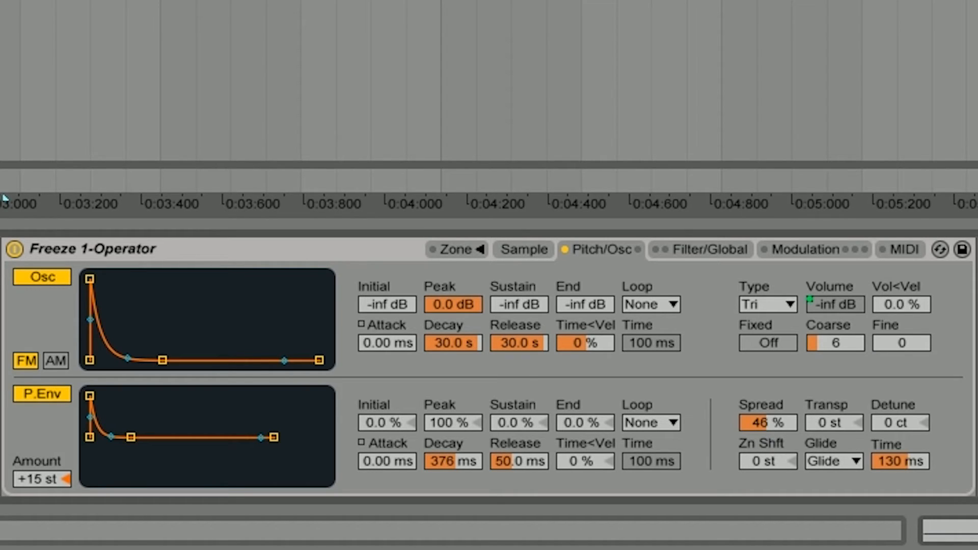
left_click(830, 463)
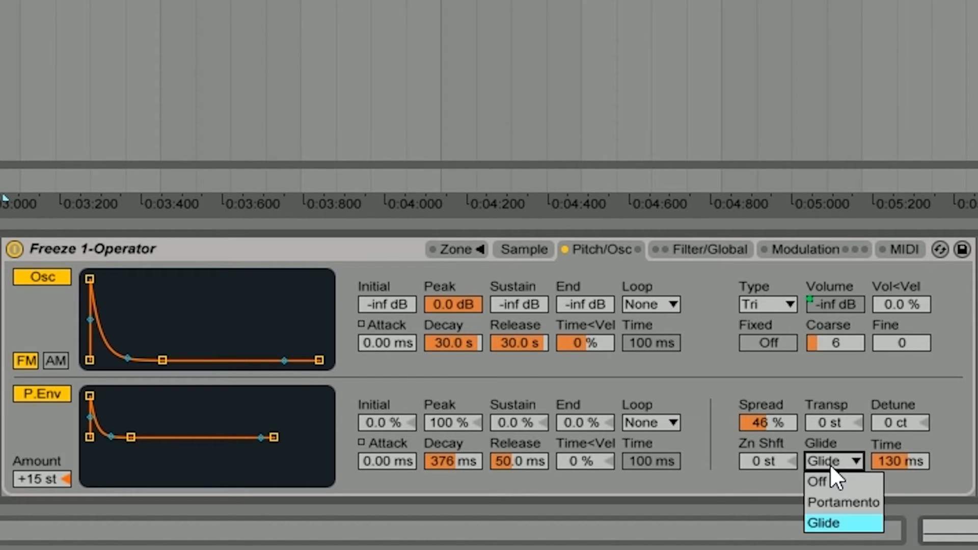
left_click(842, 516)
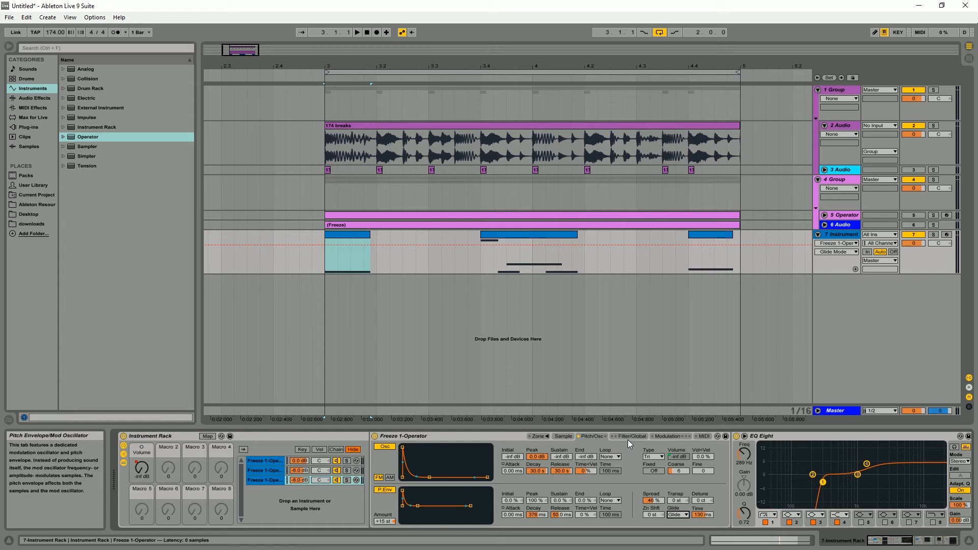
left_click(710, 249)
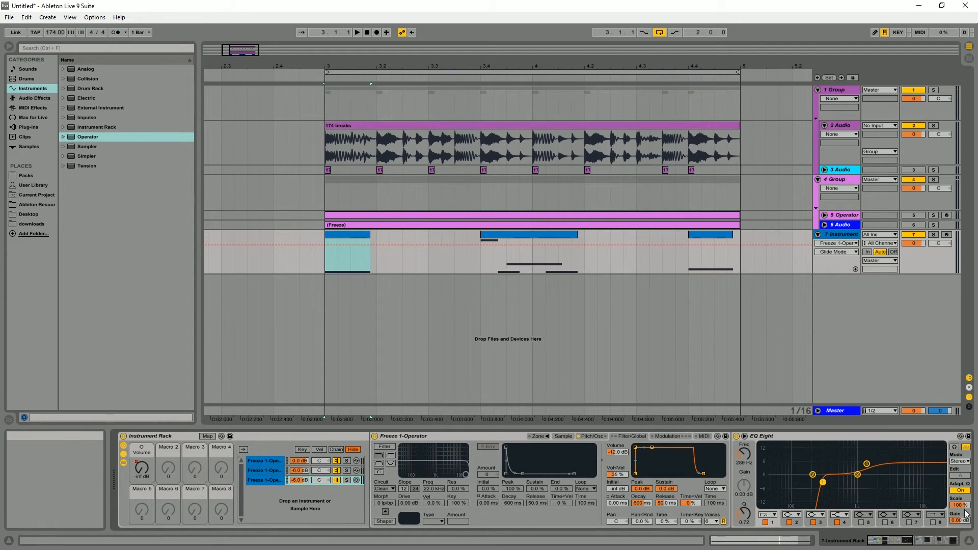
Show the Audio Effect Rack further along the instrument track's device chain and select its first chain
left_click(935, 542)
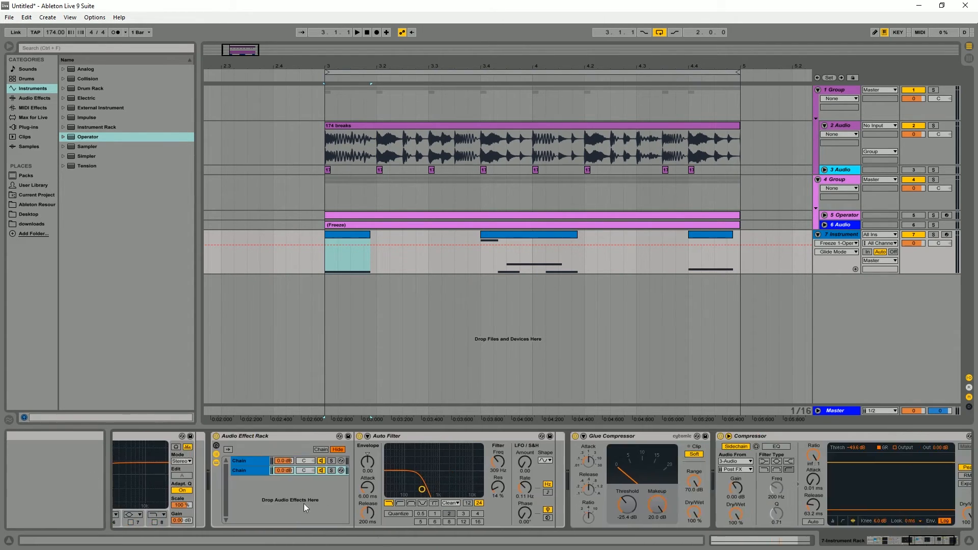
left_click(256, 435)
left_click(107, 313)
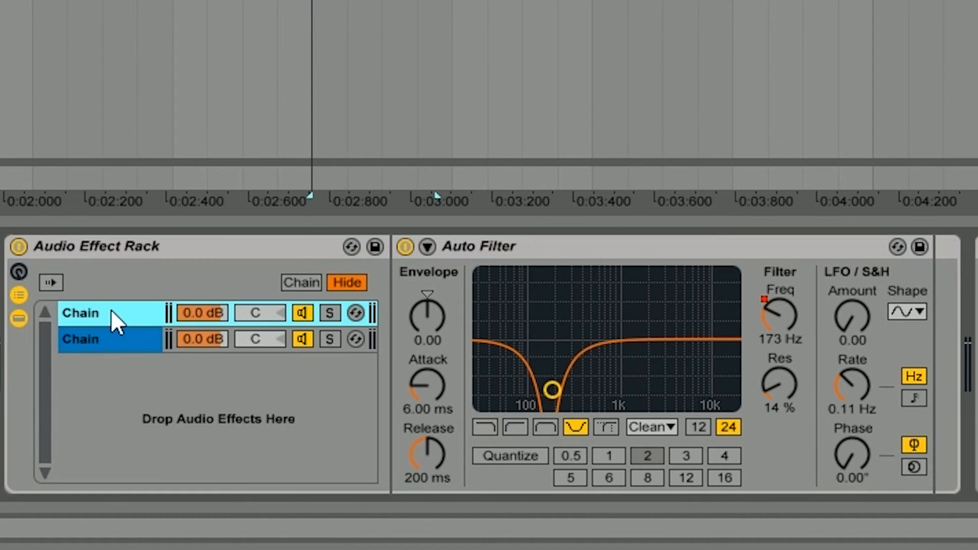
Show the first chain's Auto Filter frequency automation, and select the Audio Effect Rack's second chain to view its filter
left_click(791, 324)
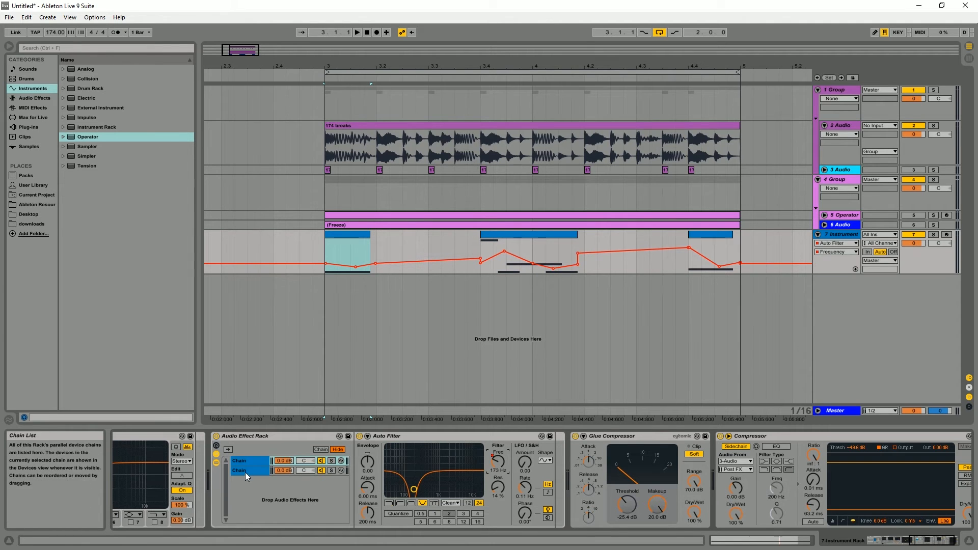
left_click(246, 472)
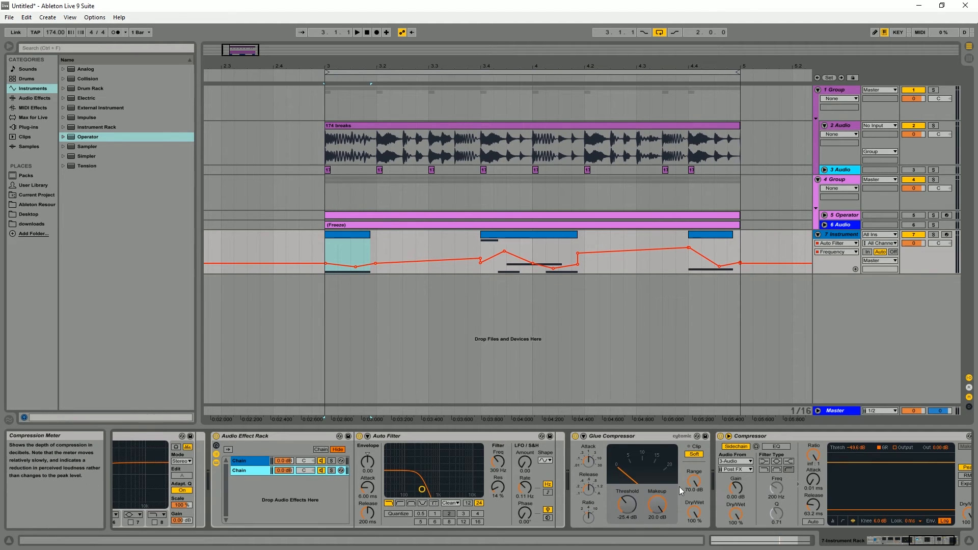
mouse_move(944, 541)
left_mouse_down()
mouse_move(967, 544)
mouse_move(941, 542)
left_mouse_up()
Open the second MIDI clip on the instrument track, review its notes and envelopes, and hide the clip view again
double_click(502, 236)
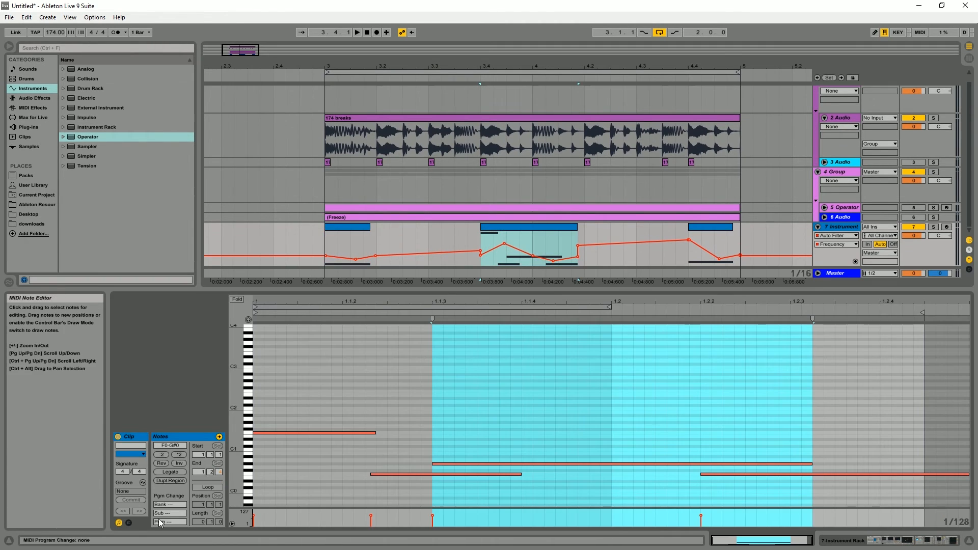
left_click(131, 523)
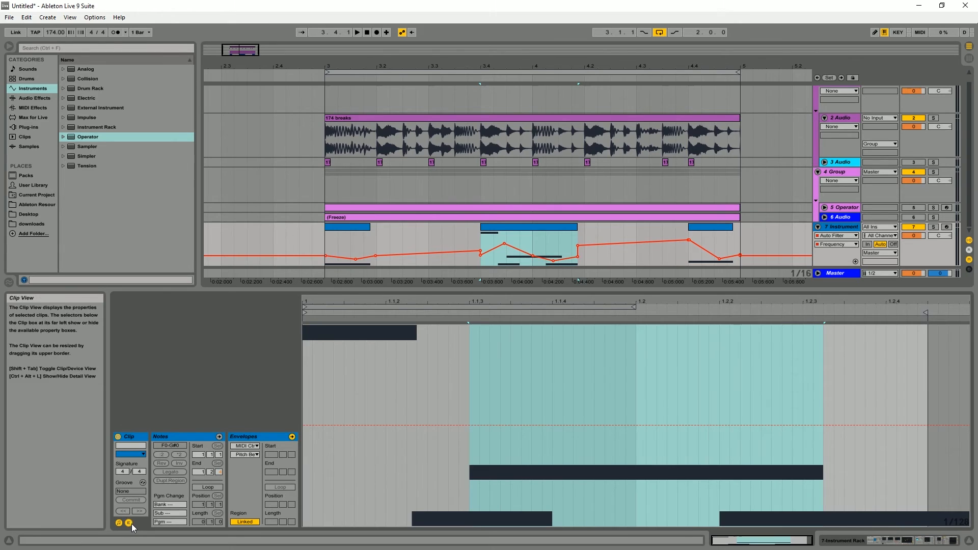
left_click(130, 523)
left_click(129, 524)
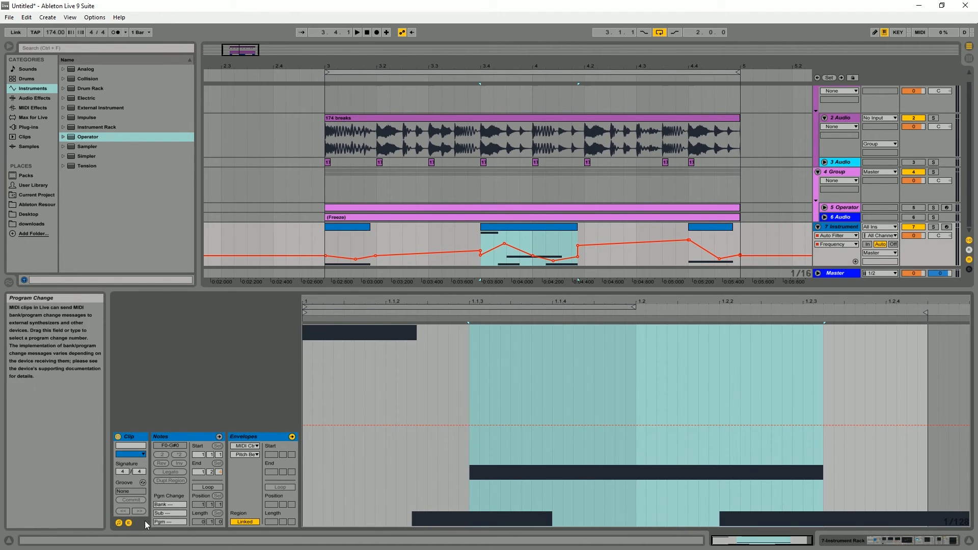
left_click(129, 524)
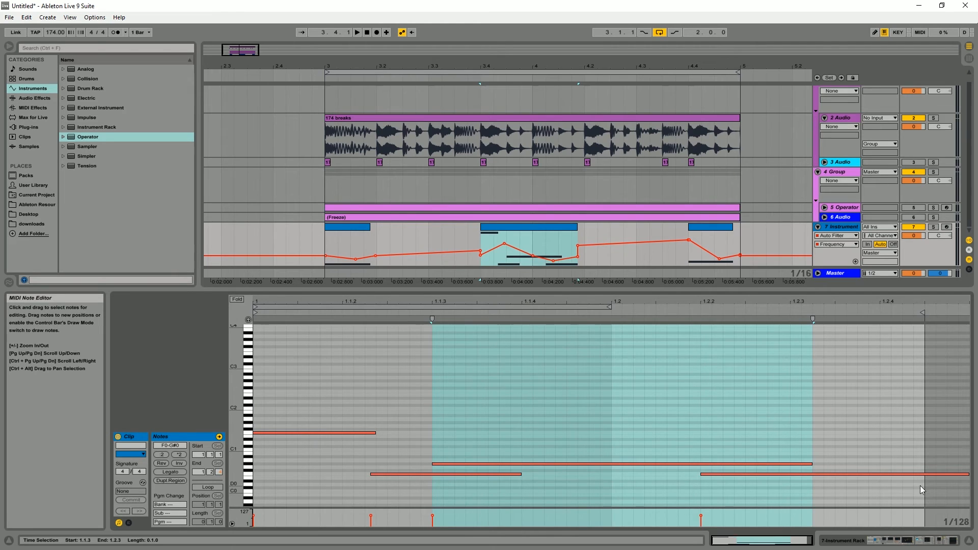
left_click(969, 540)
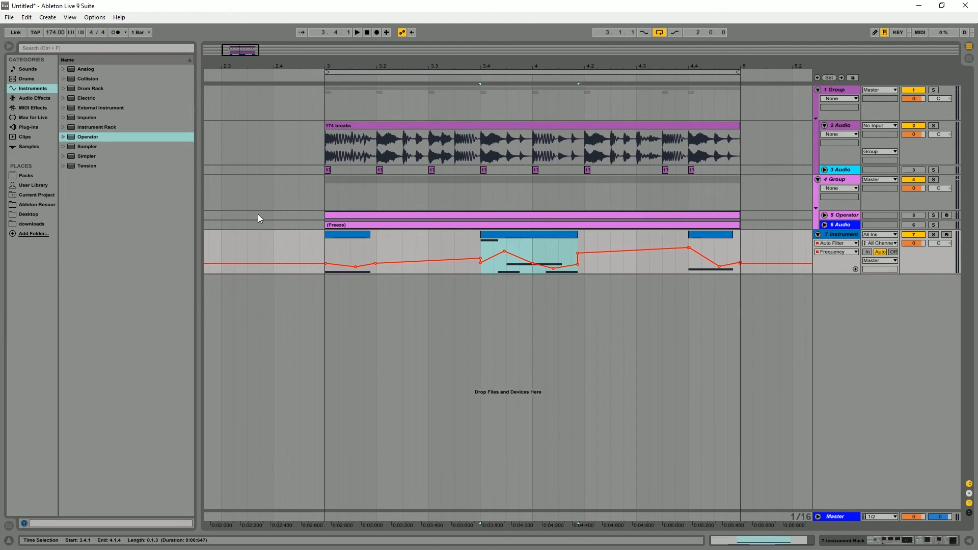
Select the first MIDI clip and show the Pitch/Osc settings of the Sampler in the Instrument Rack
left_click(347, 237)
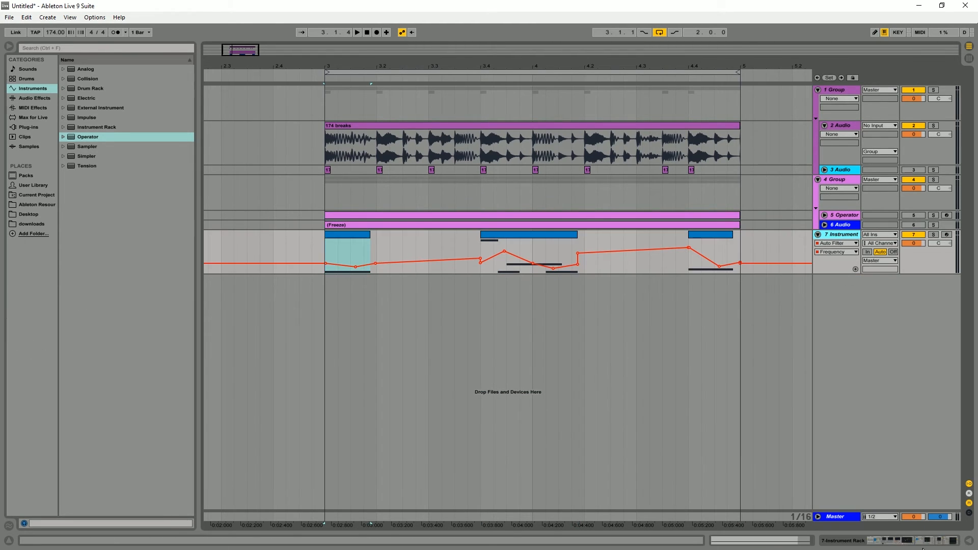
left_click(919, 540)
left_click_drag(918, 538, 404, 541)
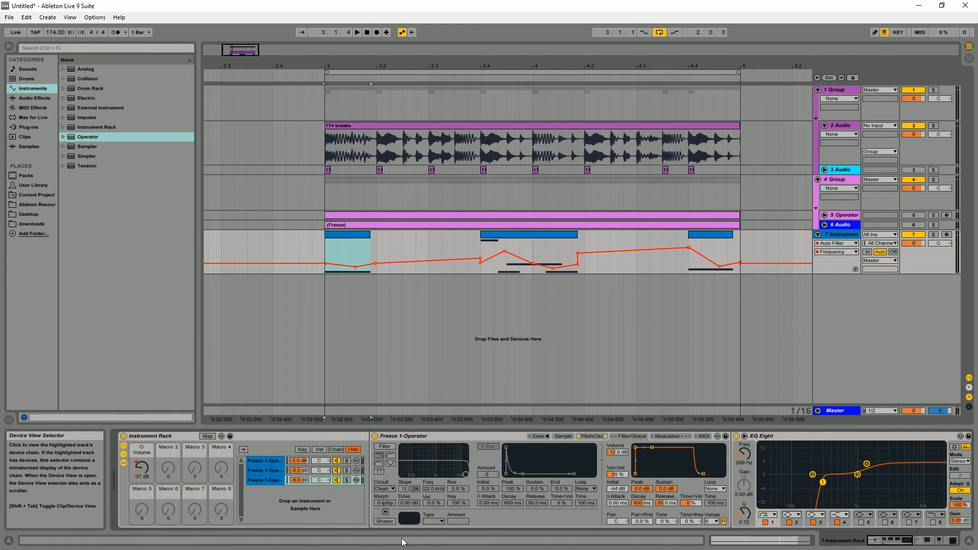
left_click(562, 436)
left_click(585, 437)
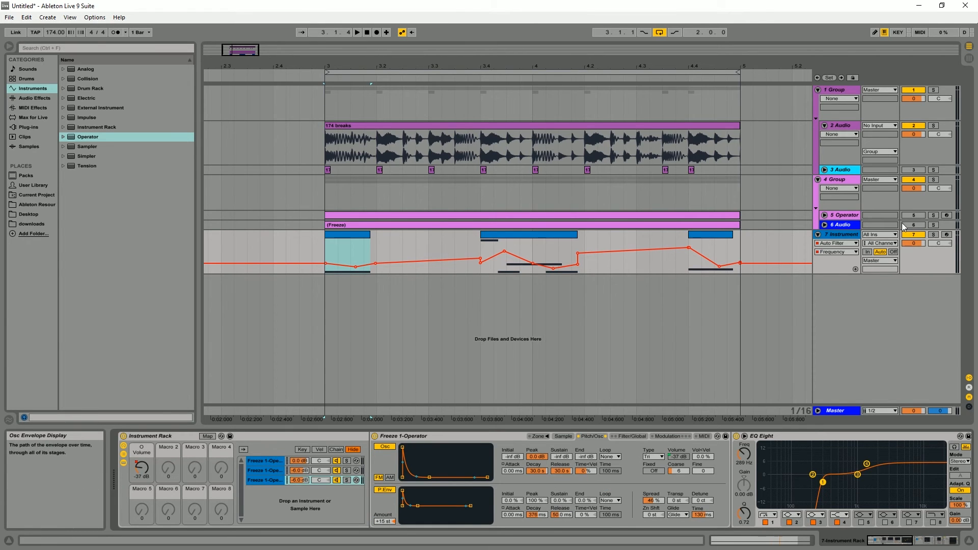
Play the instrument track soloed and display the O Volume macro's automation over the first MIDI clip
key("space")
left_click_drag(232, 50, 491, 251)
key("space")
left_click(142, 467)
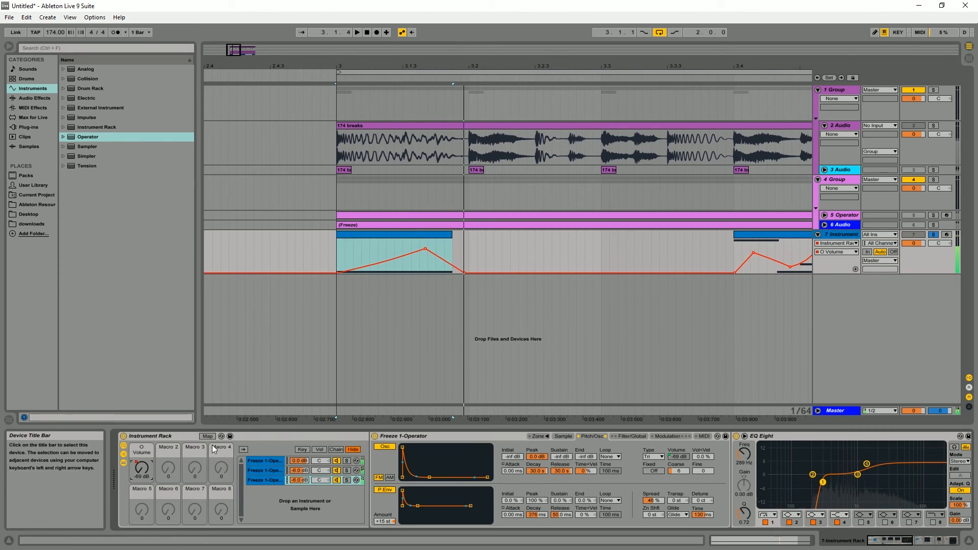
Move the O Volume automation peak over the first MIDI clip to -8.5 dB and audition it from just before the clip
left_click(329, 261)
key("space")
mouse_move(427, 249)
left_mouse_down()
mouse_move(431, 241)
mouse_move(418, 252)
mouse_move(436, 245)
mouse_move(423, 247)
left_mouse_up()
key("space")
key("space")
key("space")
key("space")
key("space")
key("space")
key("space")
key("space")
key("space")
key("space")
key("space")
key("space")
key("space")
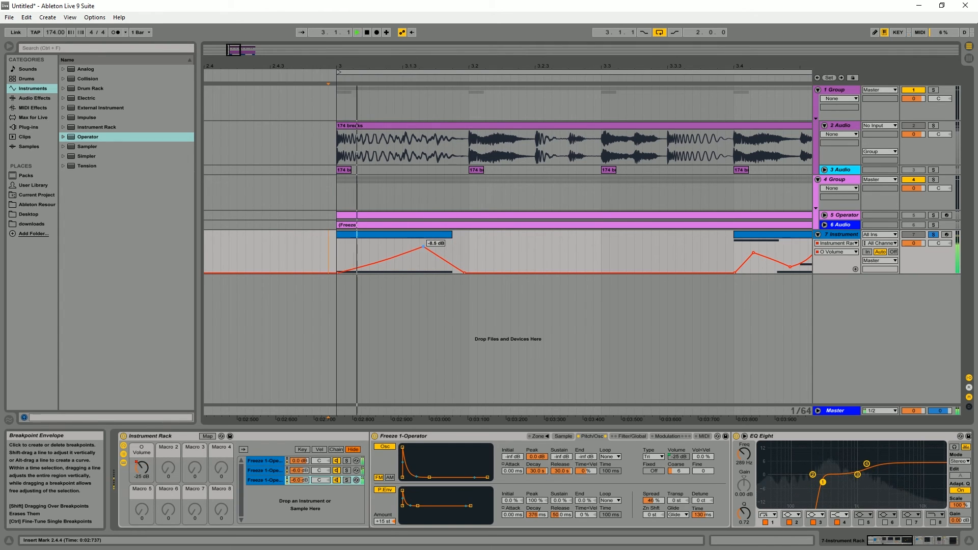
key("space")
key("space")
key("space")
key("space")
Unsolo the instrument track, play the loop together with the drums, and select the second MIDI clip
left_click(933, 228)
key("space")
left_click(934, 234)
key("space")
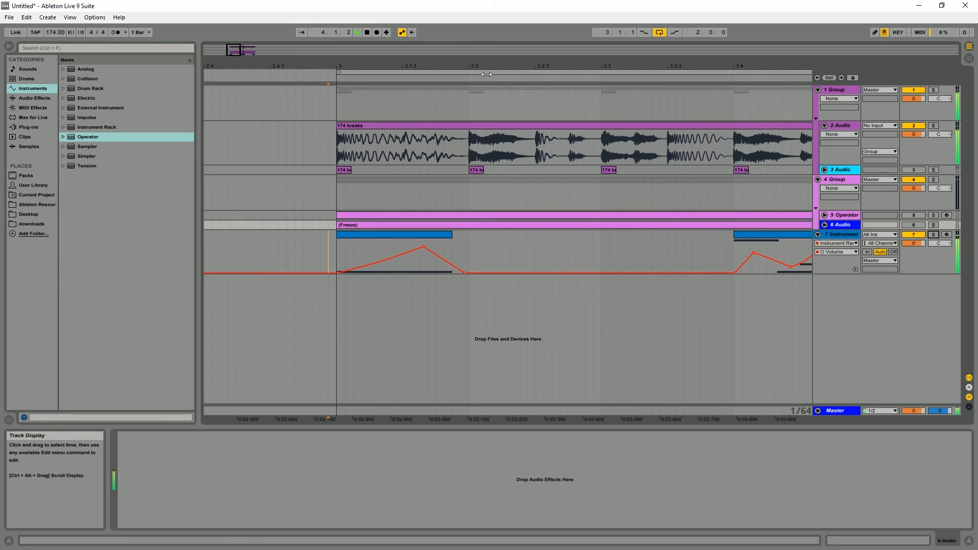
left_click_drag(334, 66, 330, 39)
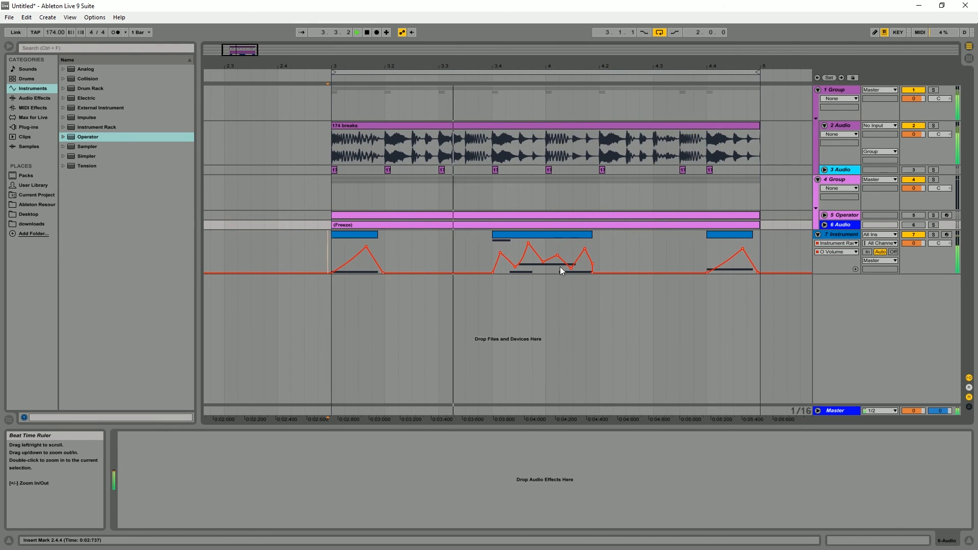
left_click(548, 234)
key("space")
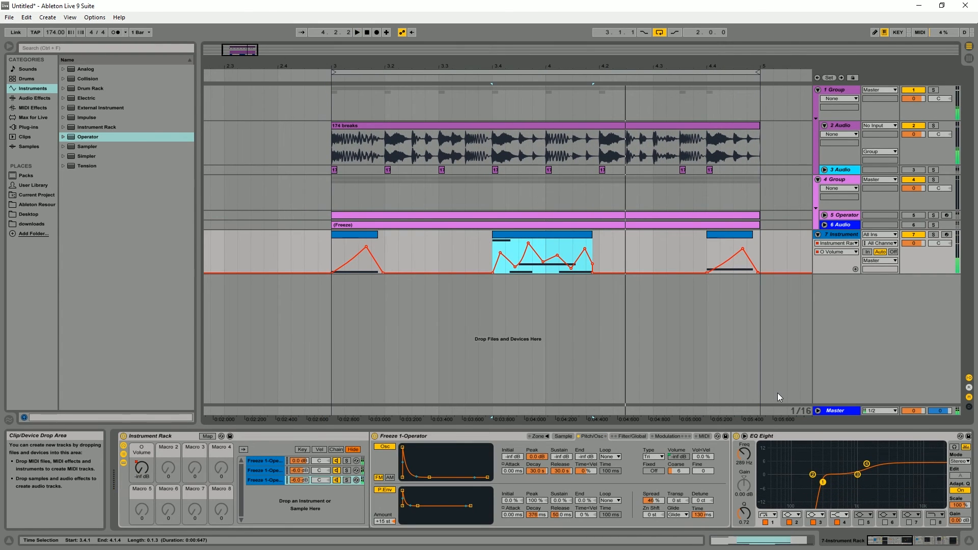